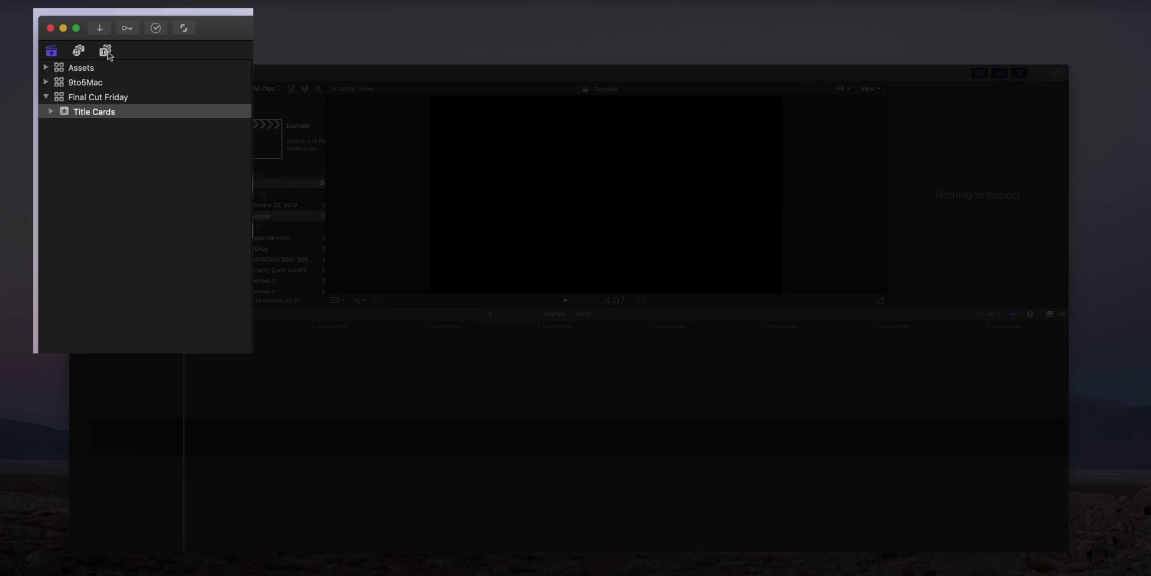
- Append the Custom generator from Generators > Solids to the Example timeline as a 10-second clip
left_click(107, 51)
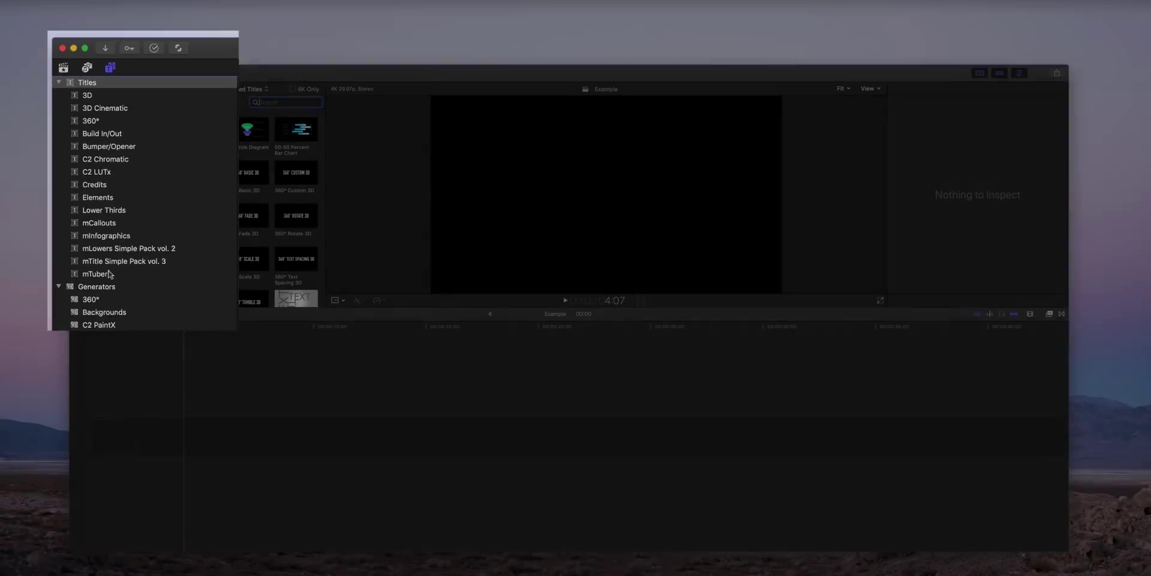
scroll(105, 266, "down", 3)
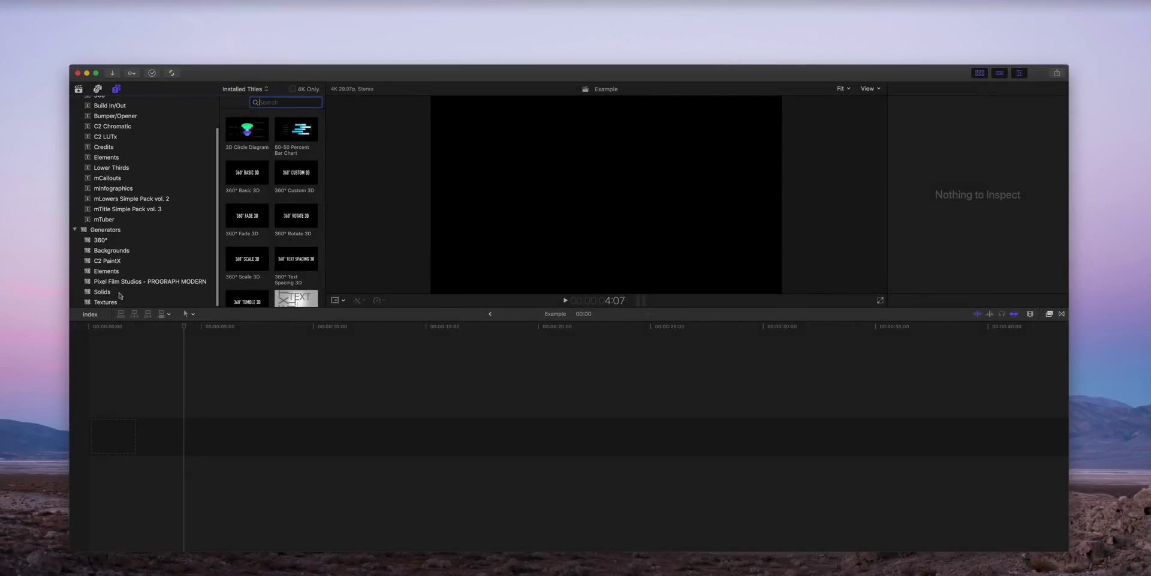
left_click(118, 293)
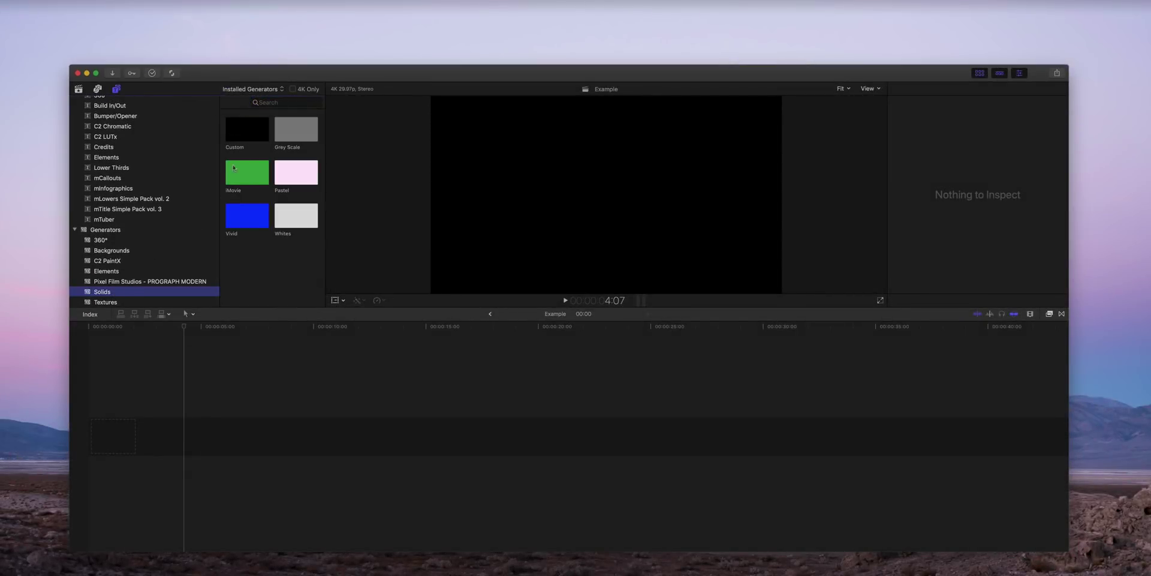
left_click(248, 134)
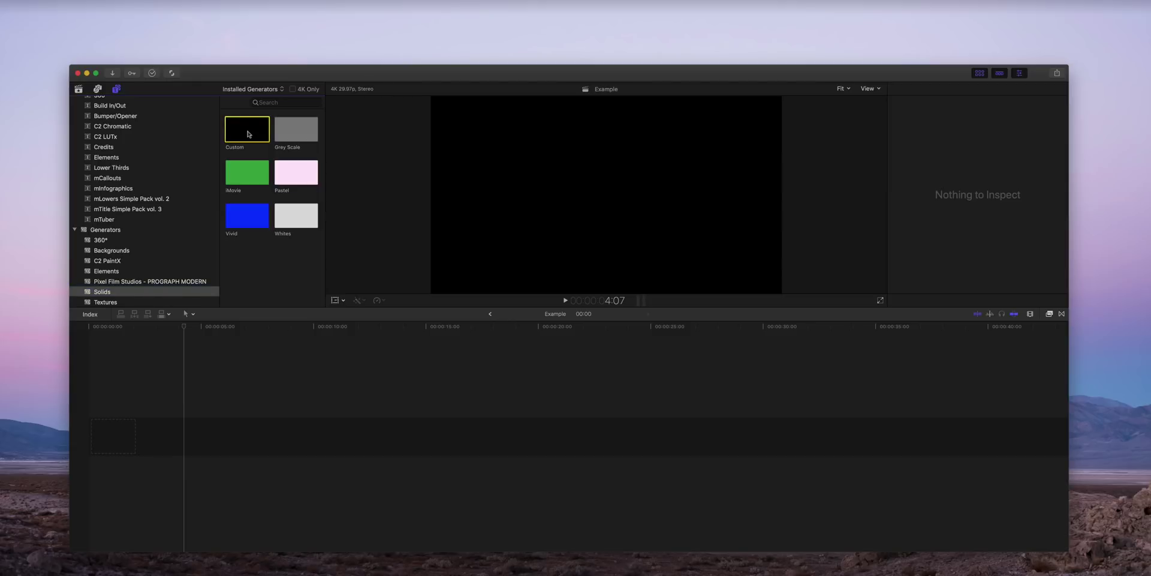
key("e")
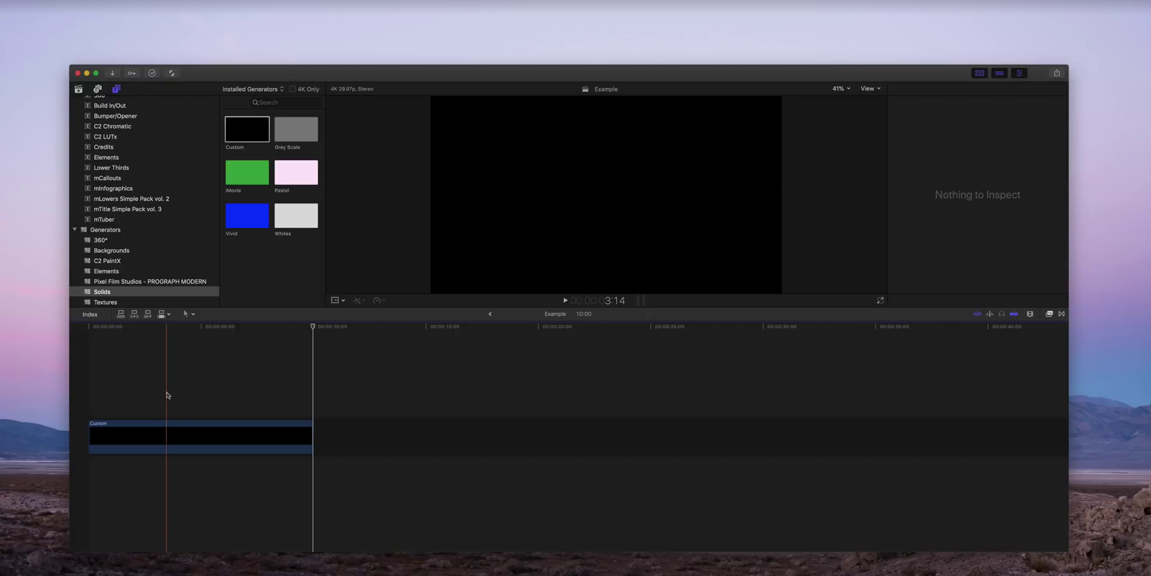
- Select the Custom clip and open its Color swatch in the Generator inspector
left_click(168, 395)
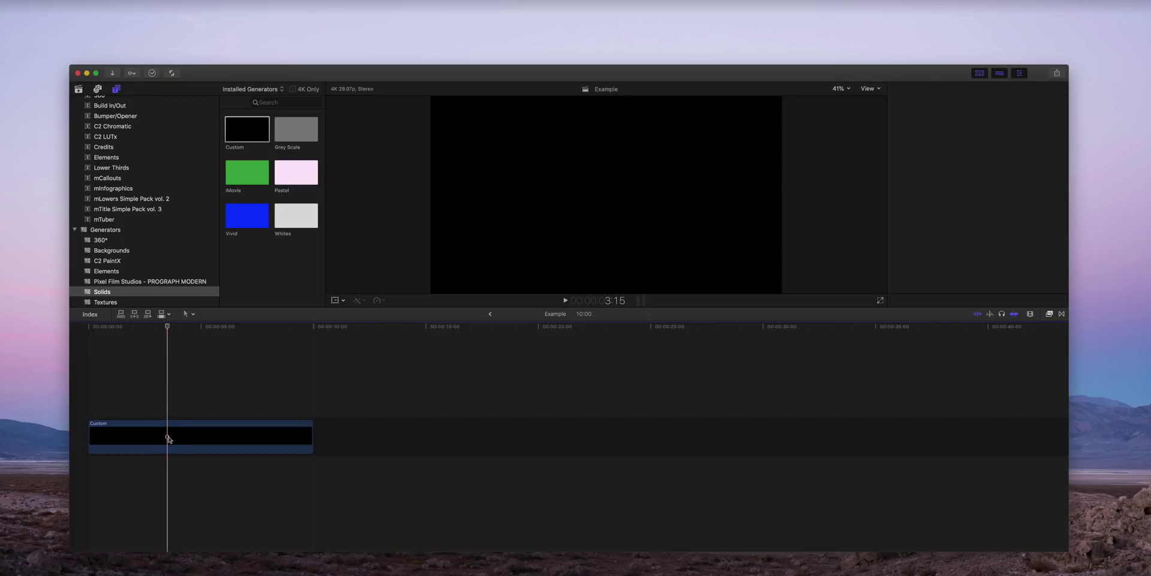
left_click(169, 440)
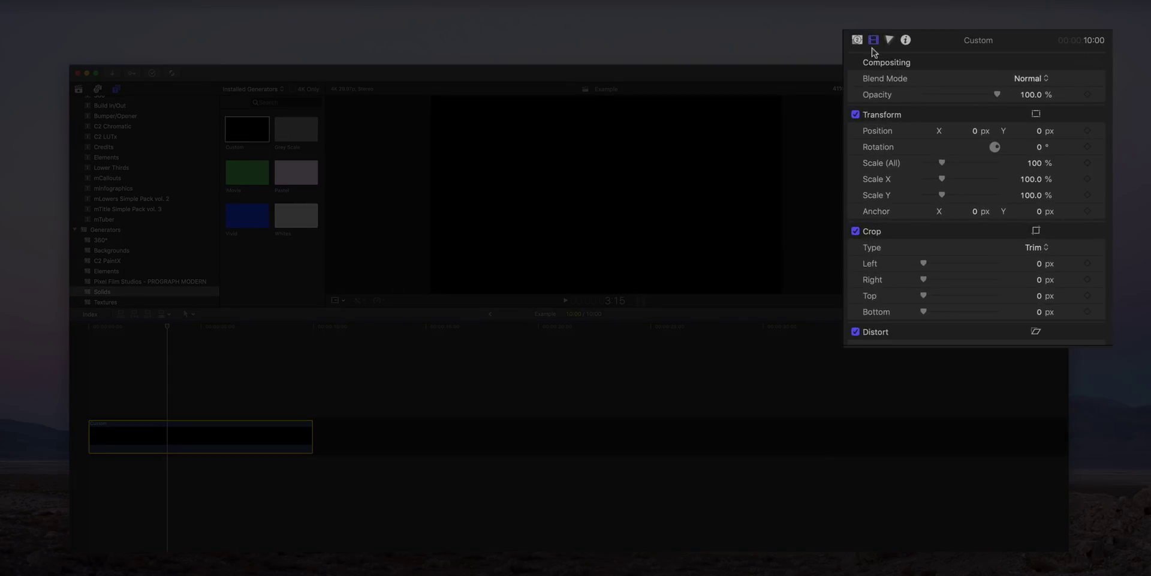
left_click(858, 40)
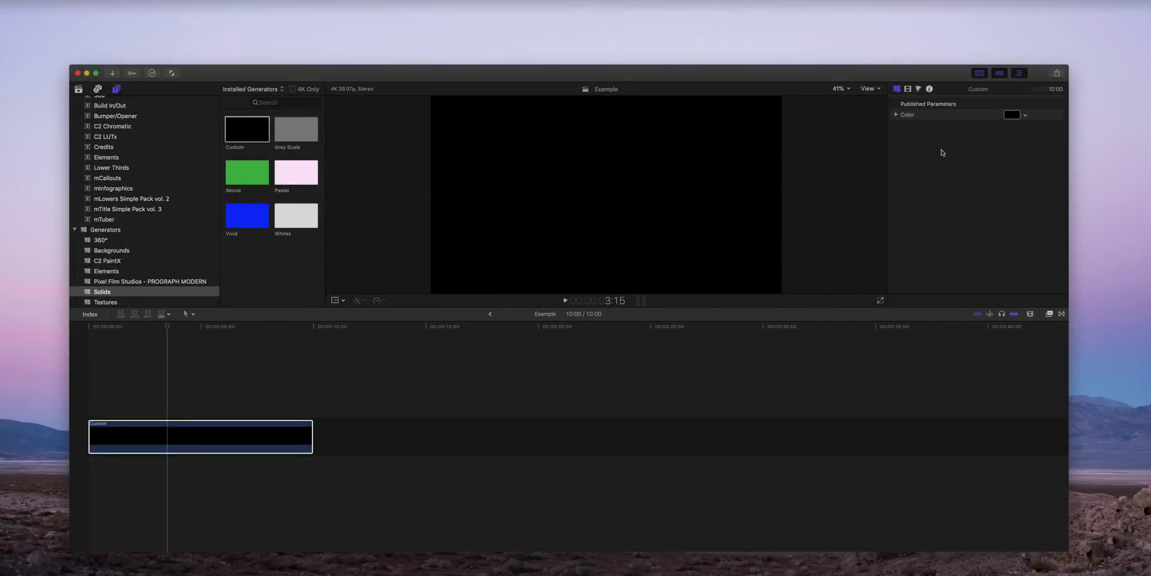
left_click(1012, 115)
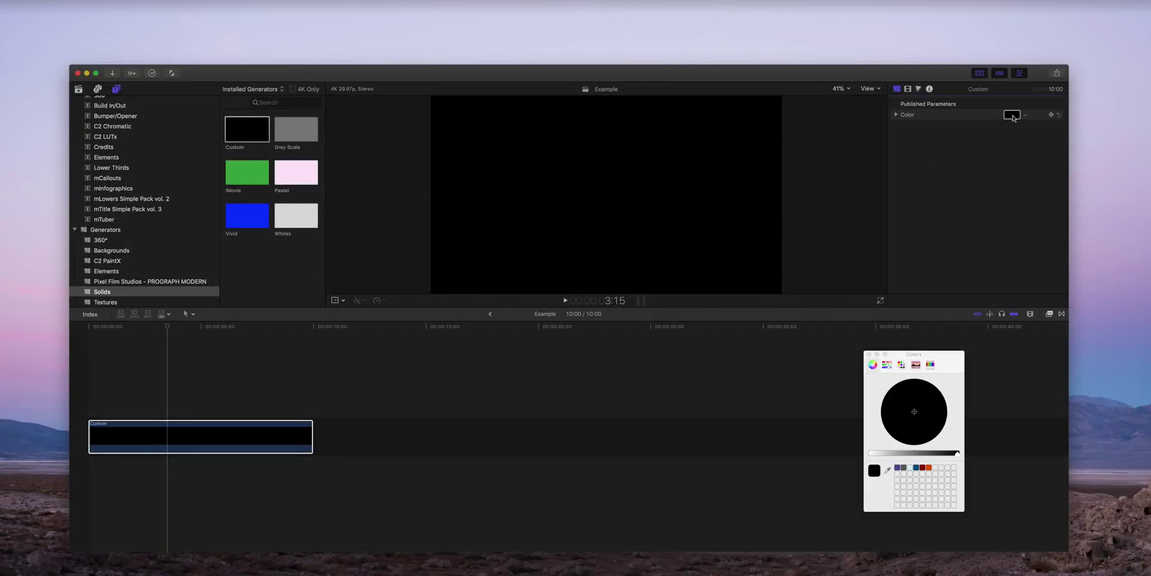
- Try greys, hues and preset colours on the solid, settling on a slate blue
left_click_drag(956, 453, 915, 456)
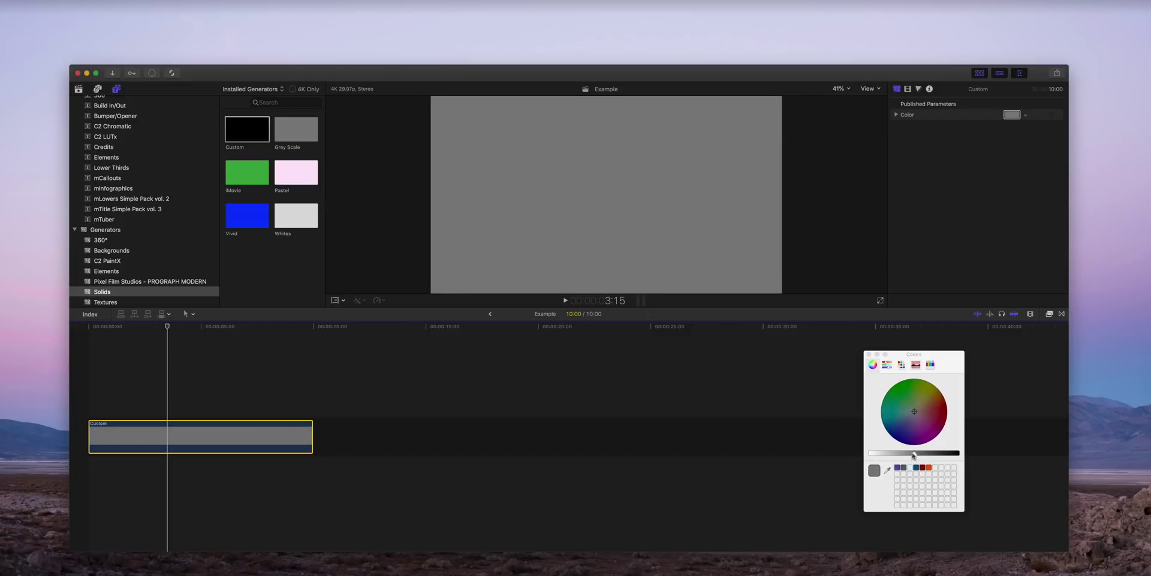
mouse_move(916, 418)
left_mouse_down()
mouse_move(933, 419)
mouse_move(937, 400)
mouse_move(898, 406)
left_mouse_up()
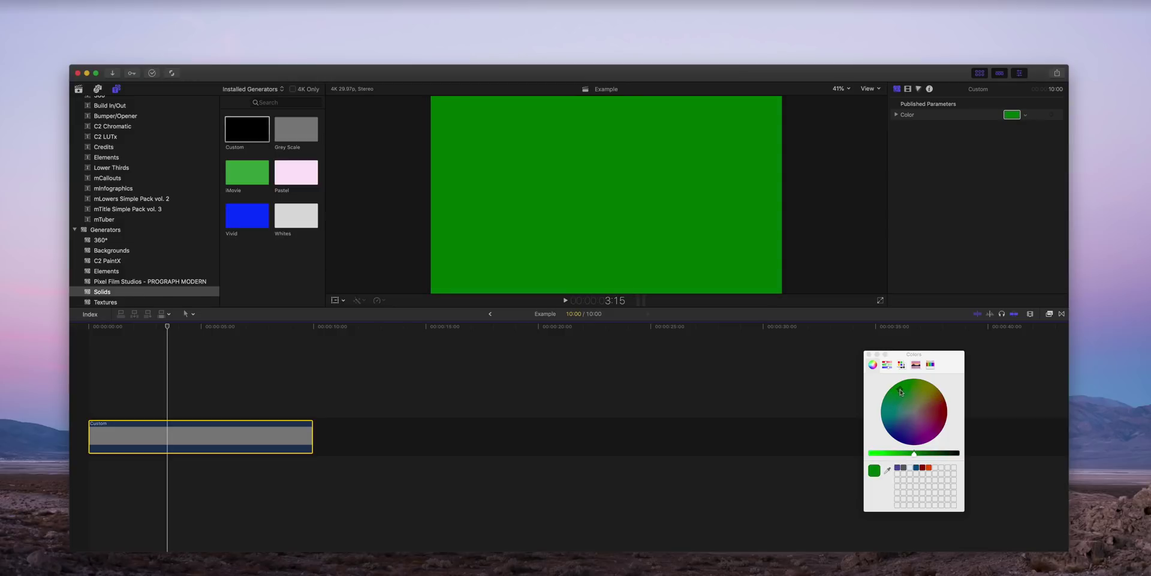
left_click_drag(914, 390, 897, 426)
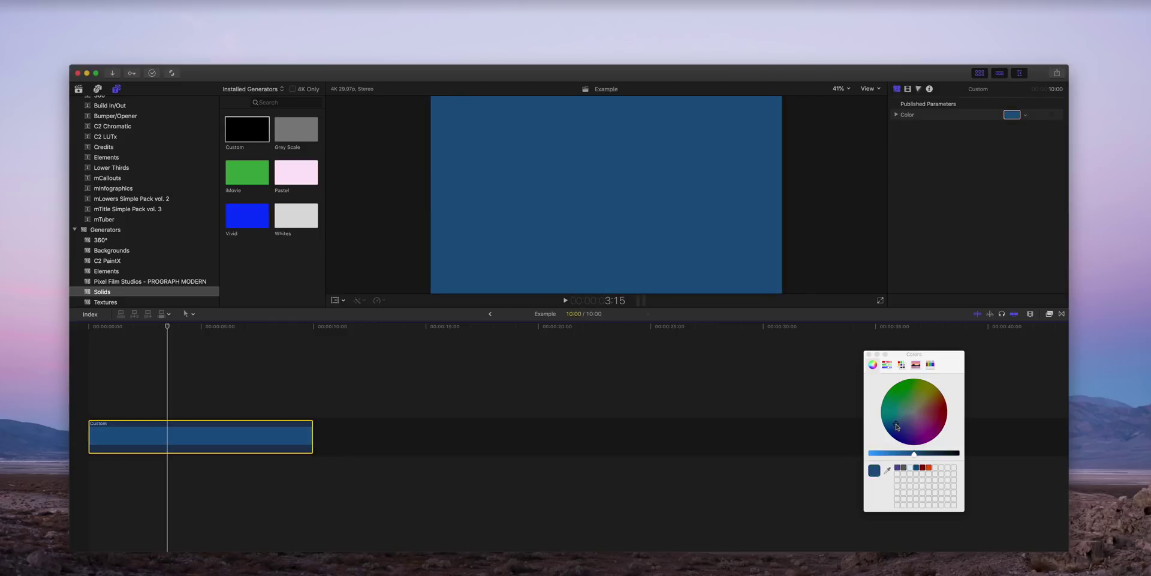
left_click(897, 467)
left_click(904, 468)
left_click(910, 468)
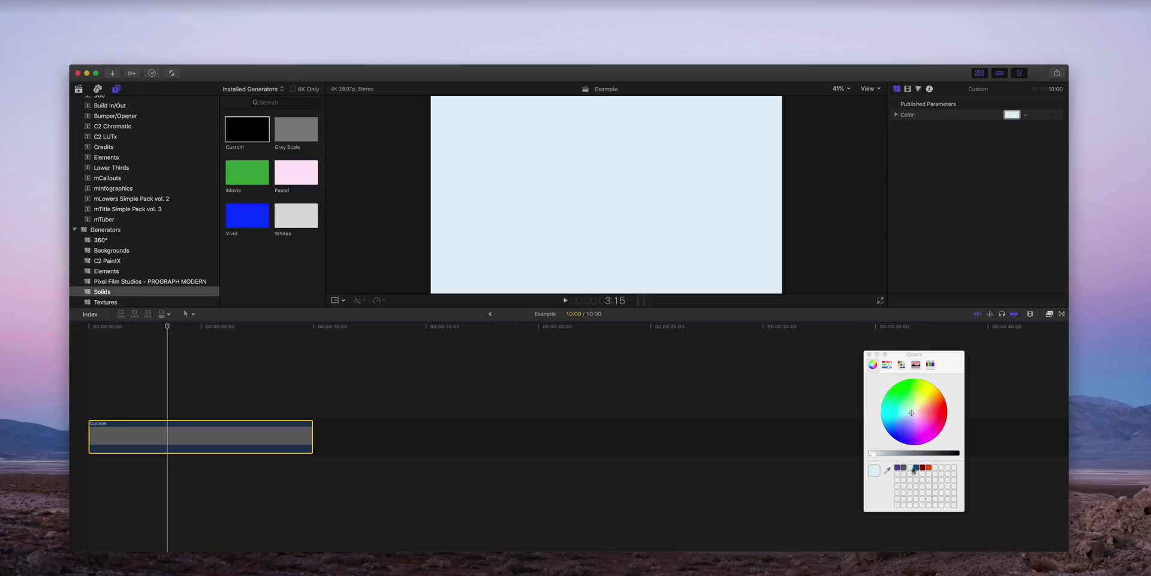
left_click(917, 467)
left_click(922, 468)
left_click(929, 467)
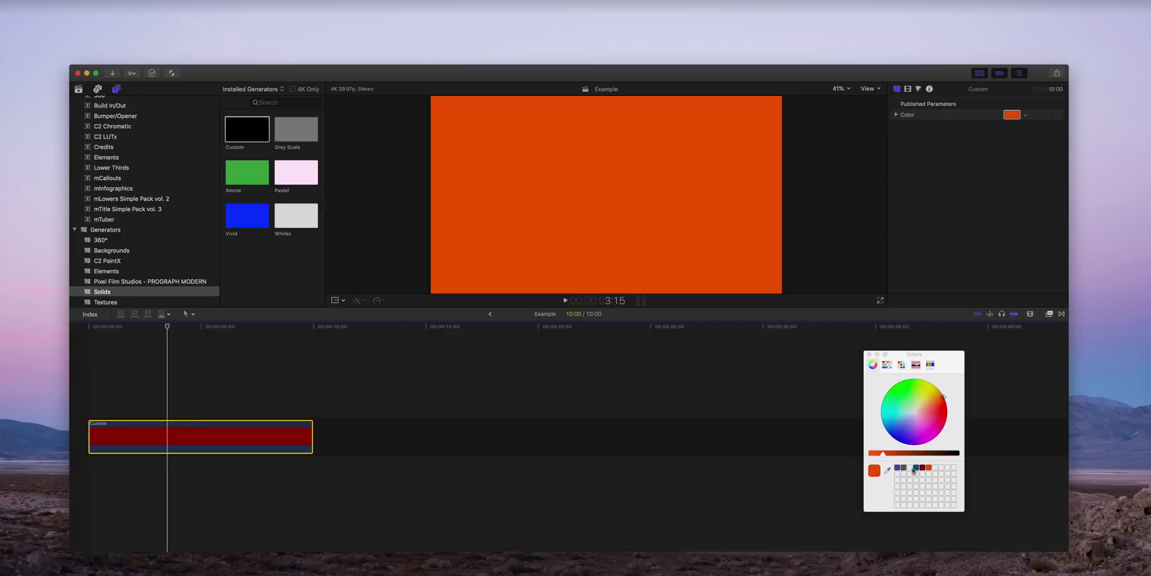
left_click(904, 468)
left_click(897, 467)
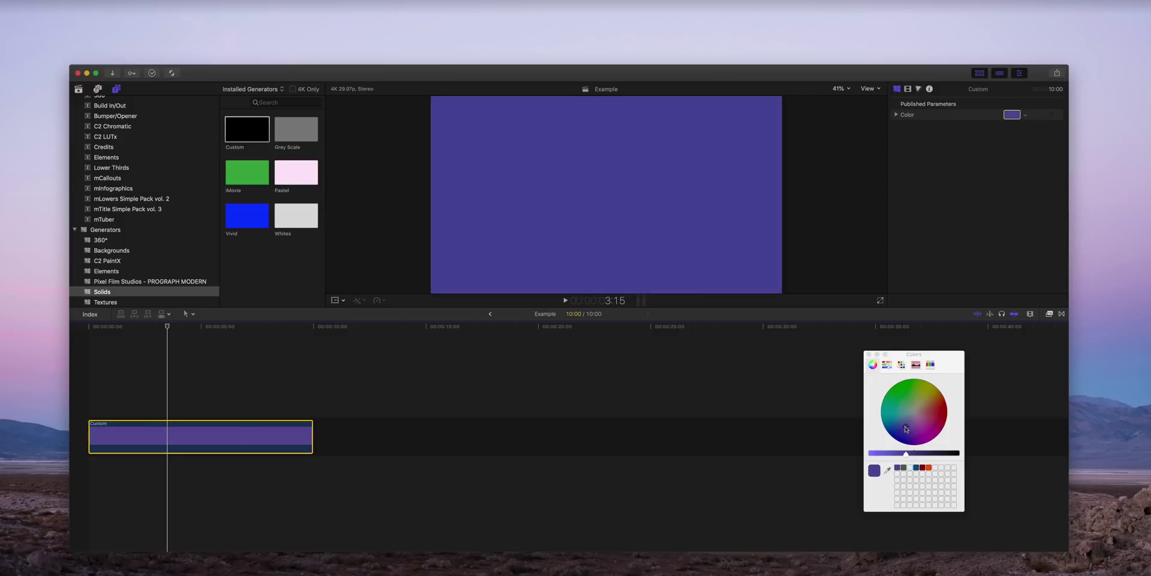
left_click_drag(906, 428, 904, 425)
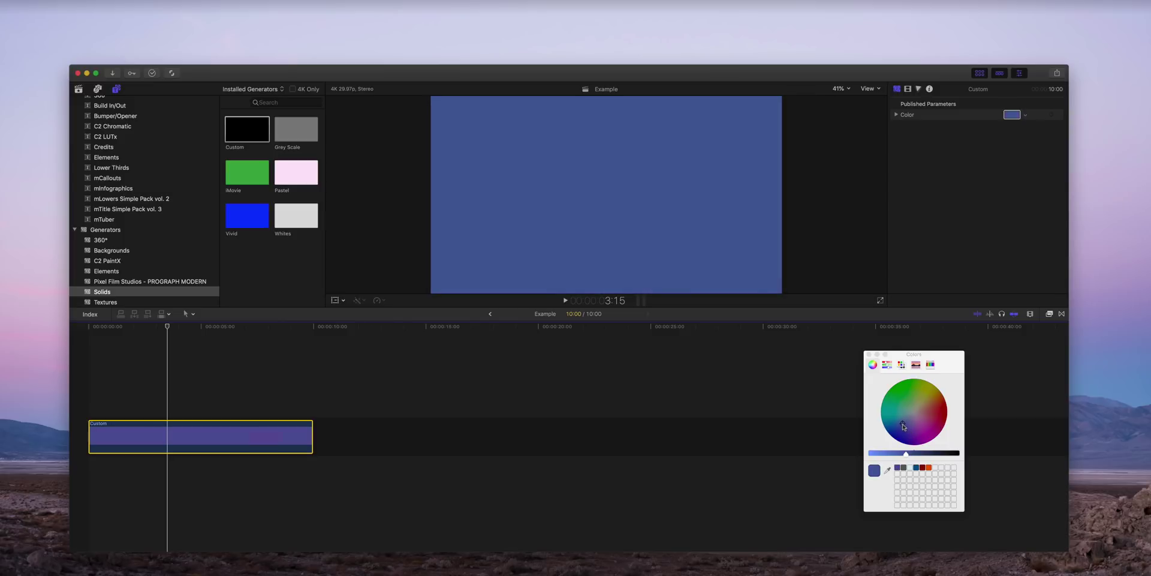
- Close the Colors window and place the Bumper/Opener Basic Title above the Custom clip
left_click(869, 354)
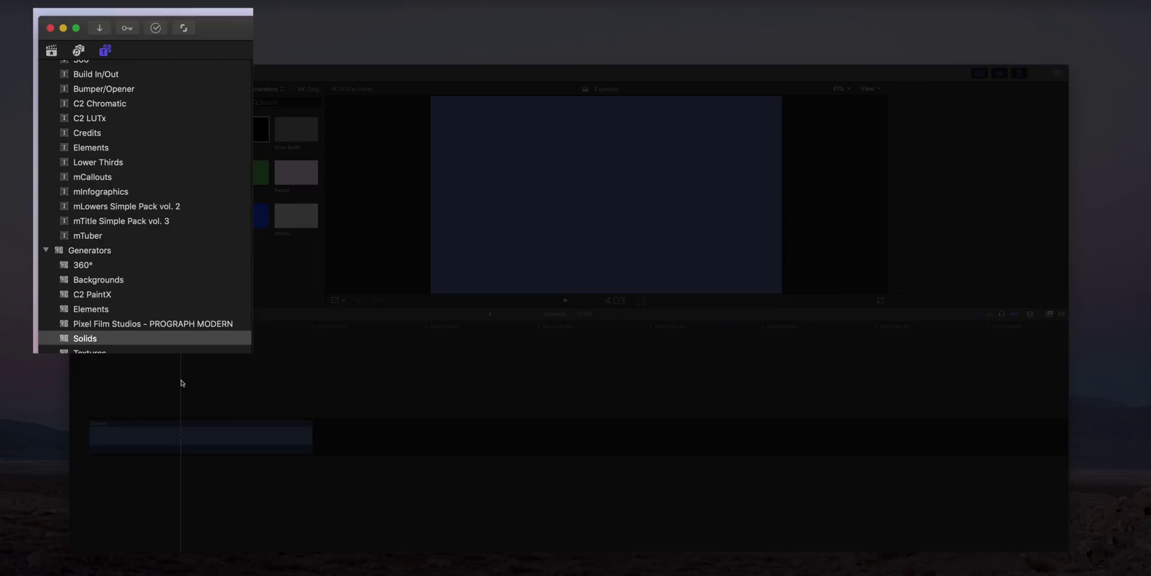
scroll(127, 282, "up", 3)
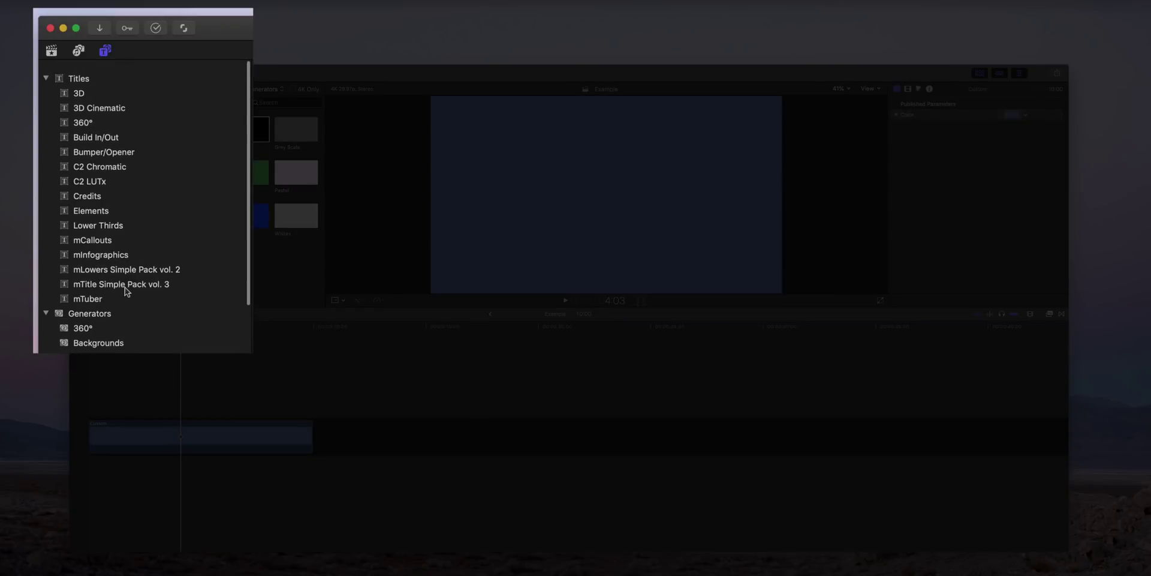
left_click(104, 144)
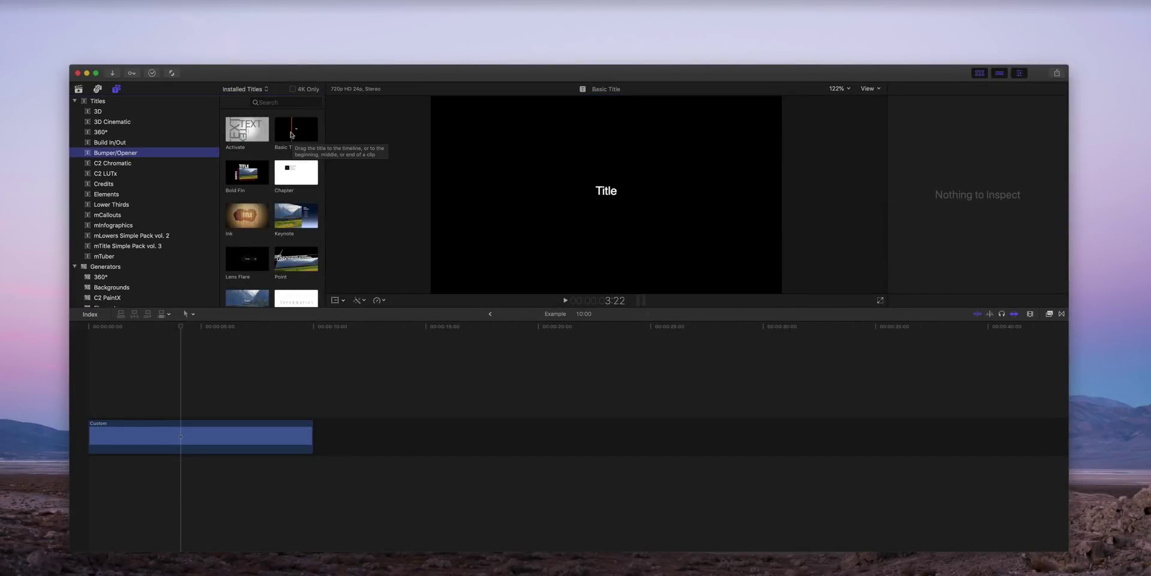
left_click_drag(285, 134, 88, 379)
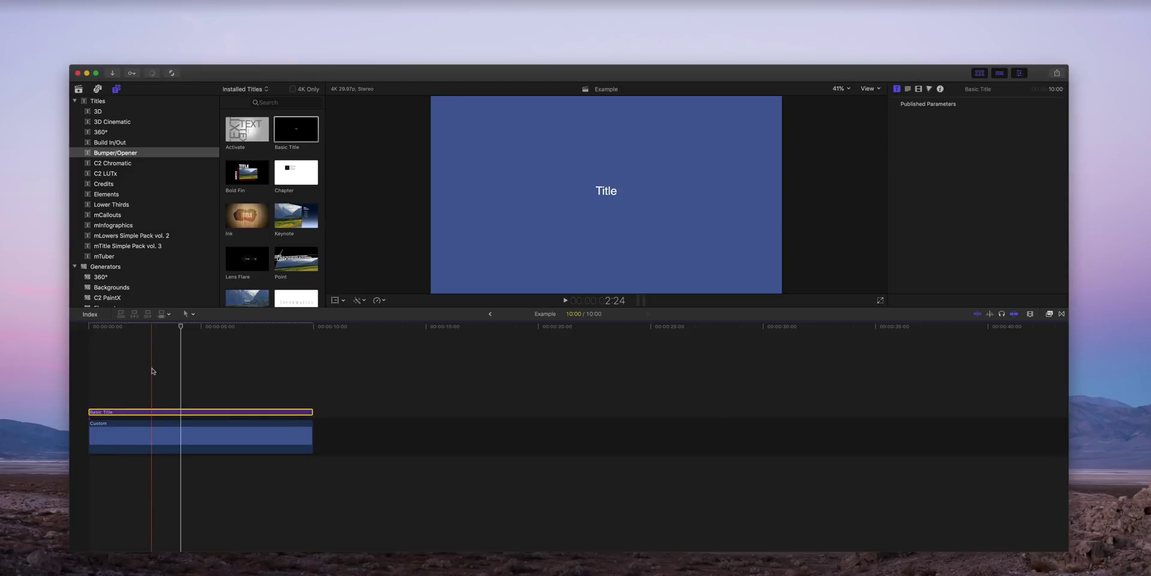
left_click(153, 373)
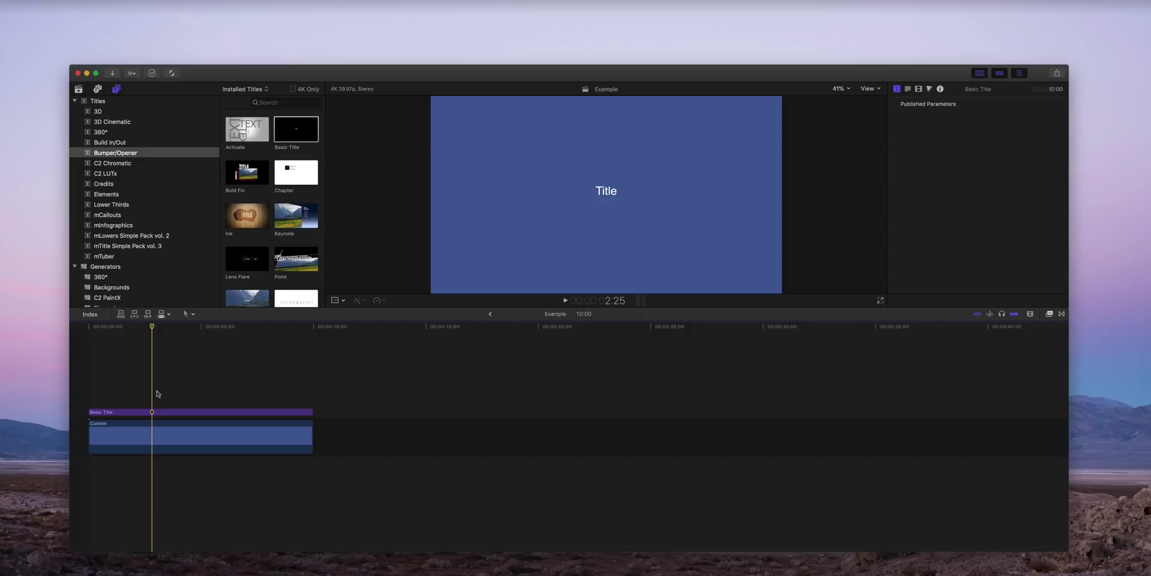
- Make the Basic Title size 101 and Bold, with the text 'Title Card Example'
left_click(157, 412)
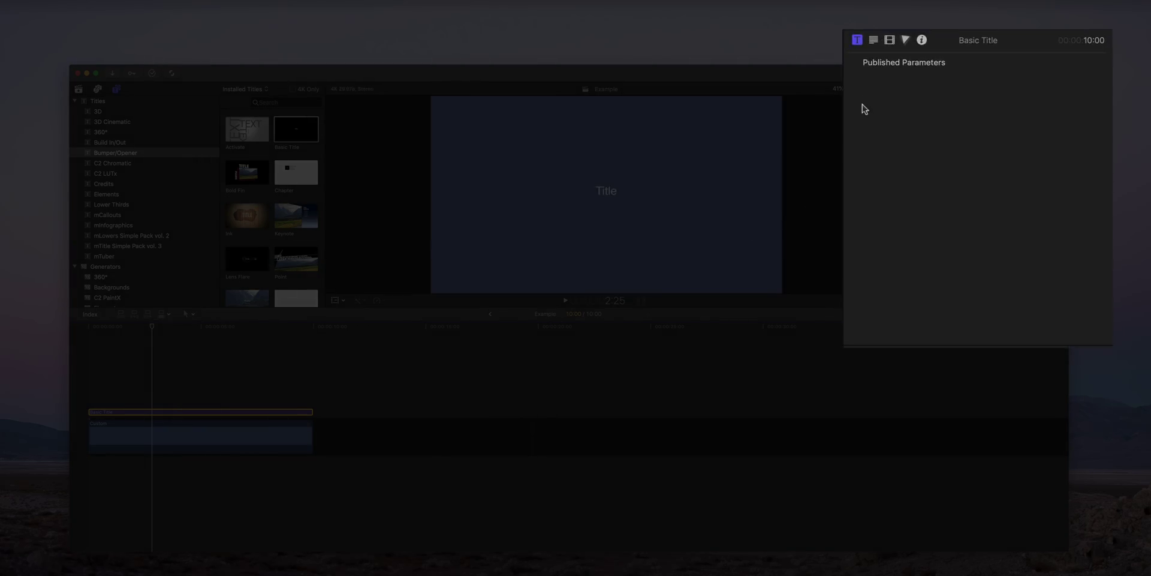
left_click(873, 39)
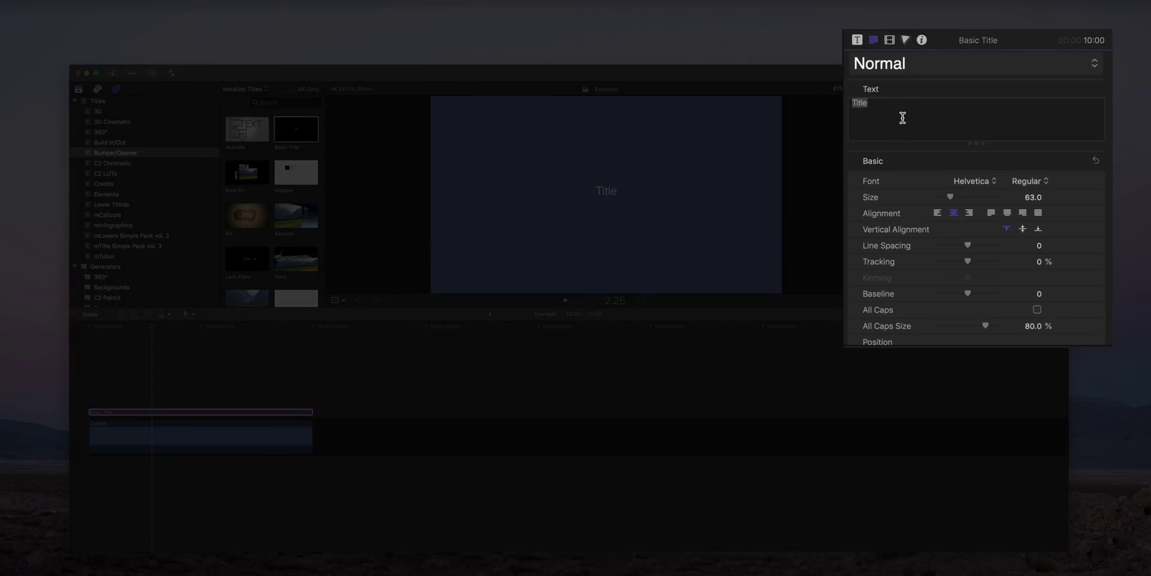
left_click_drag(951, 200, 964, 196)
left_click(1024, 189)
left_click(1014, 202)
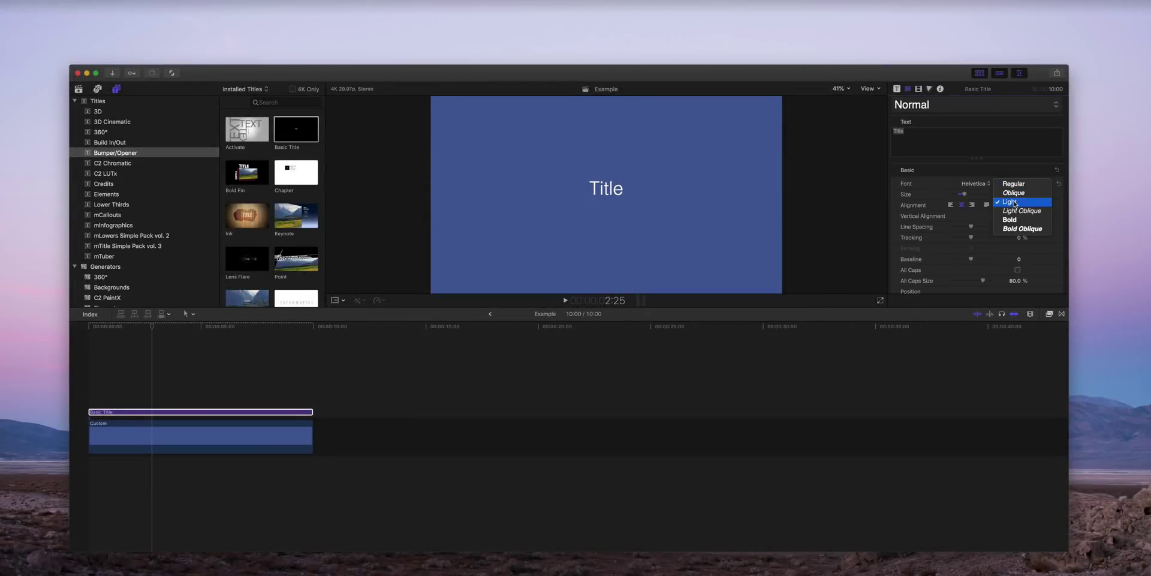
left_click(1015, 221)
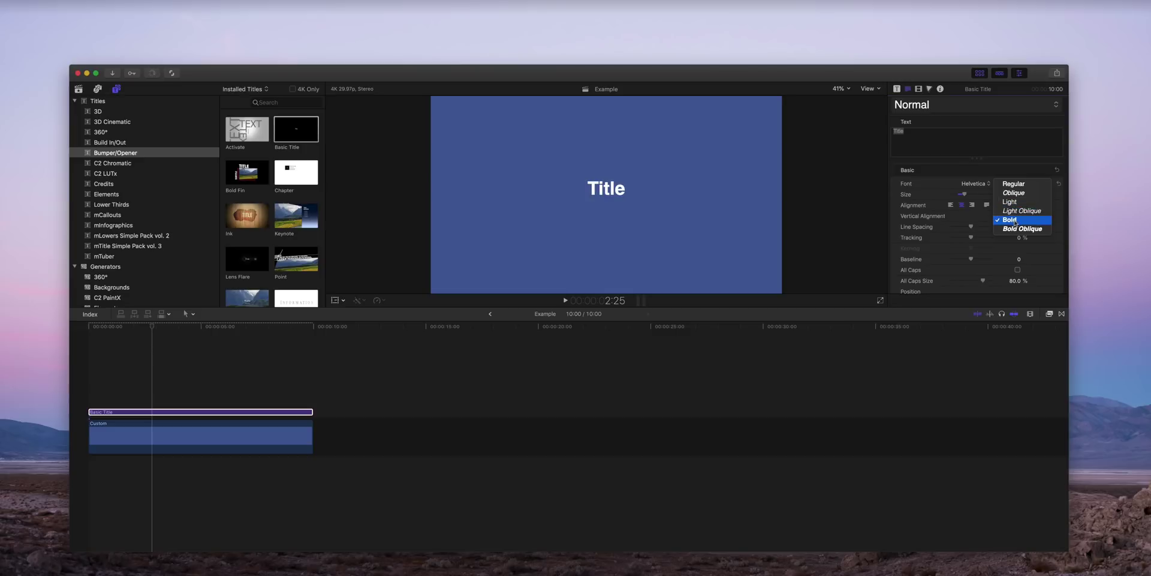
left_click(1015, 221)
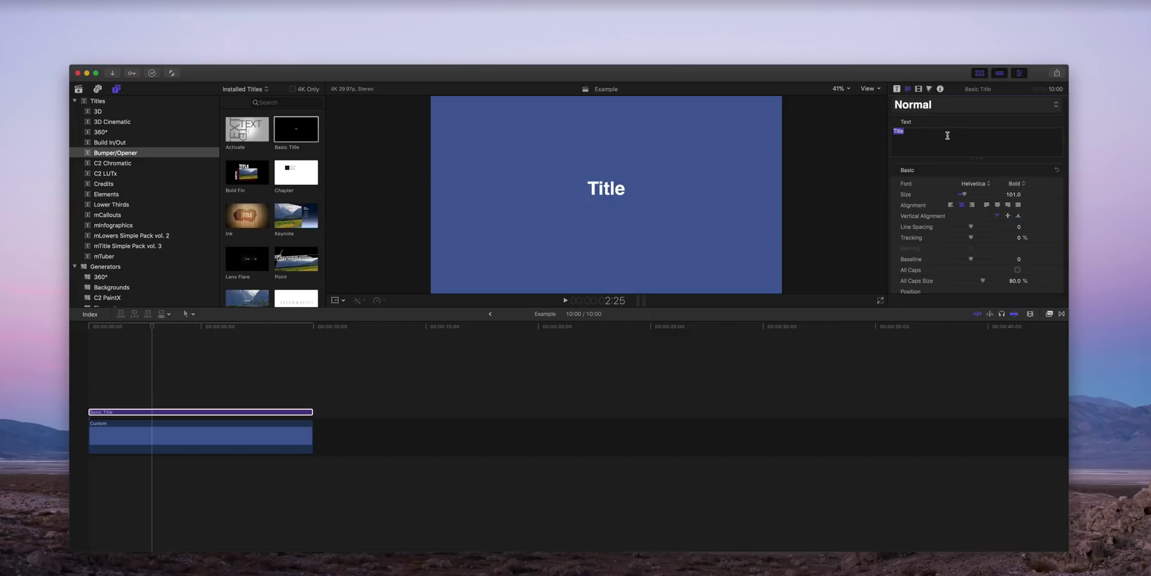
type("Title Card")
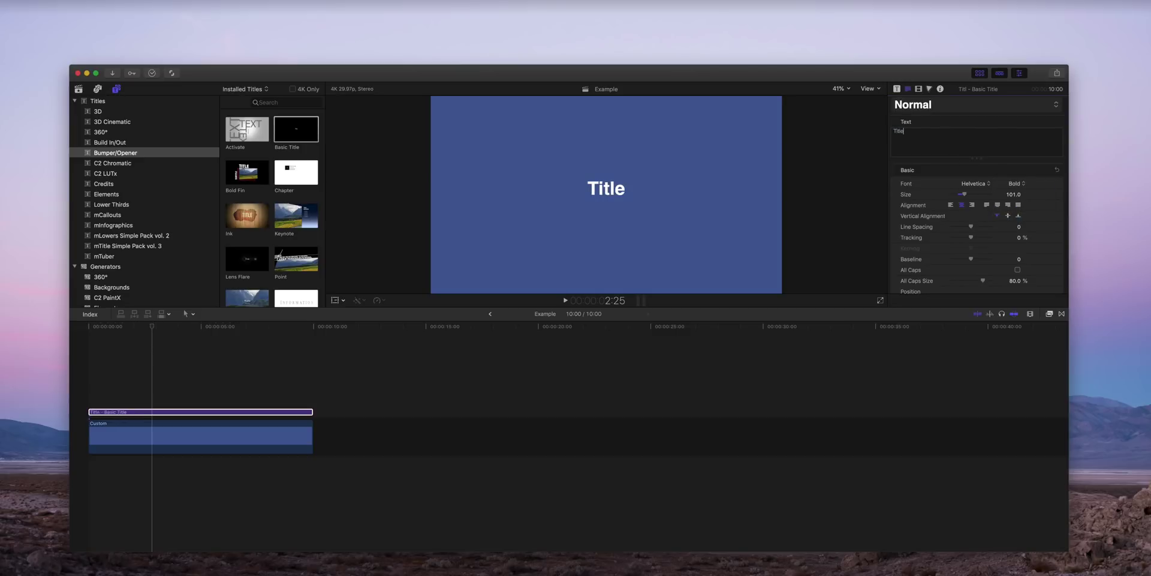
type(" Example")
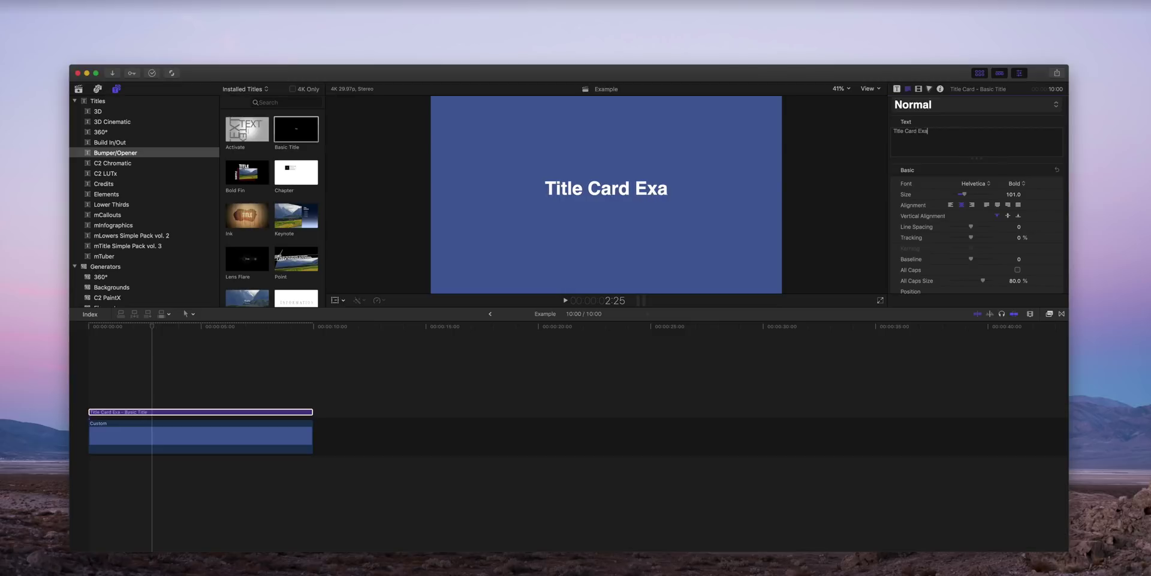
left_click(184, 388)
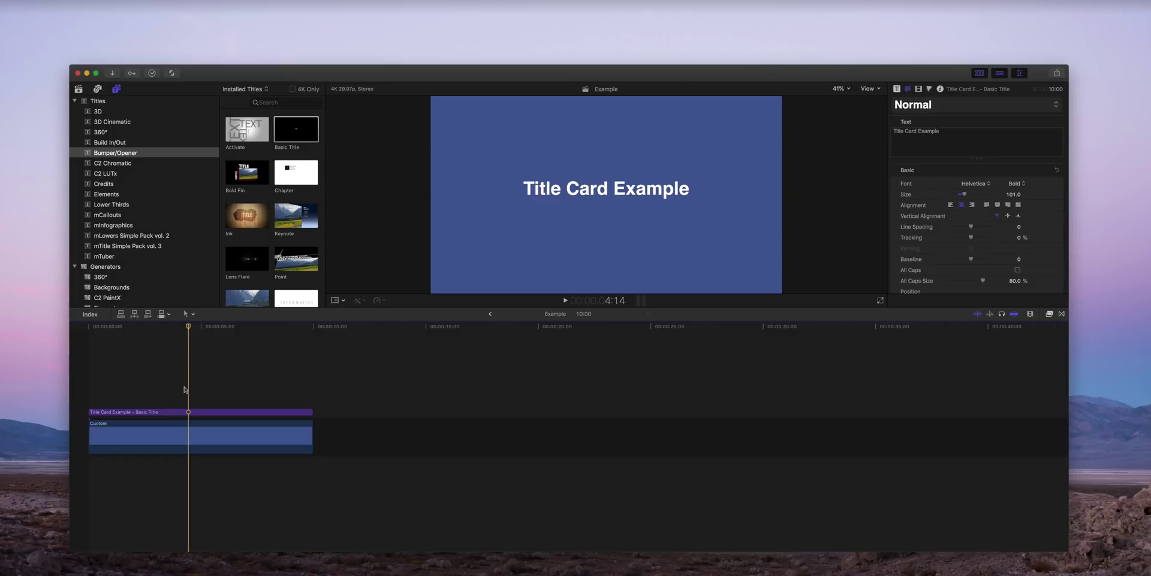
- Set the title and Custom solid clips to a 1:15 duration and play back the card
left_click_drag(184, 389, 206, 551)
key("ctrl+d")
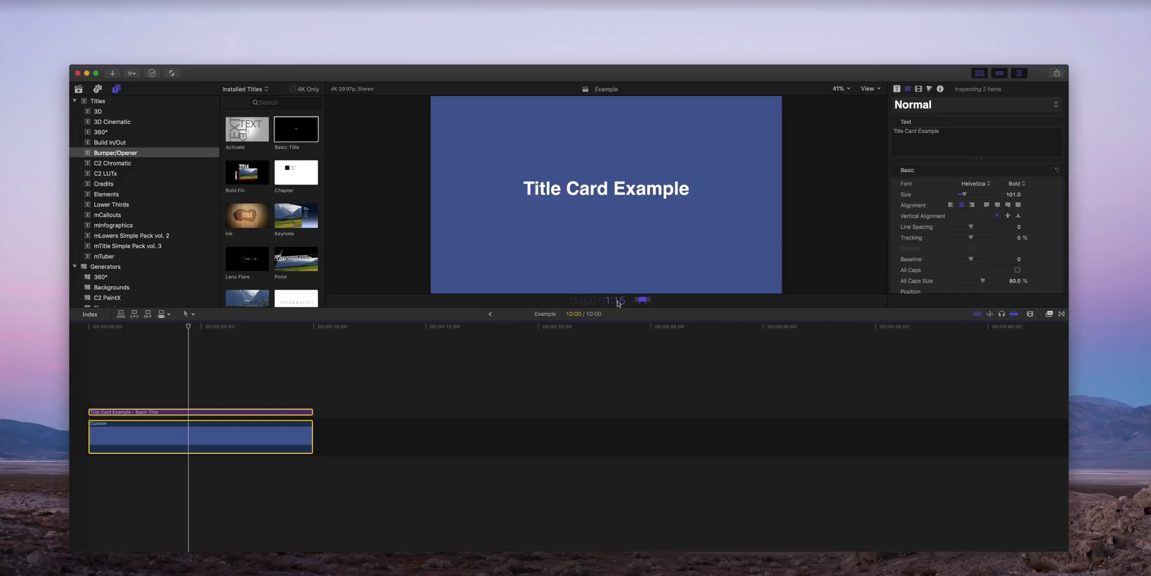
key("Return")
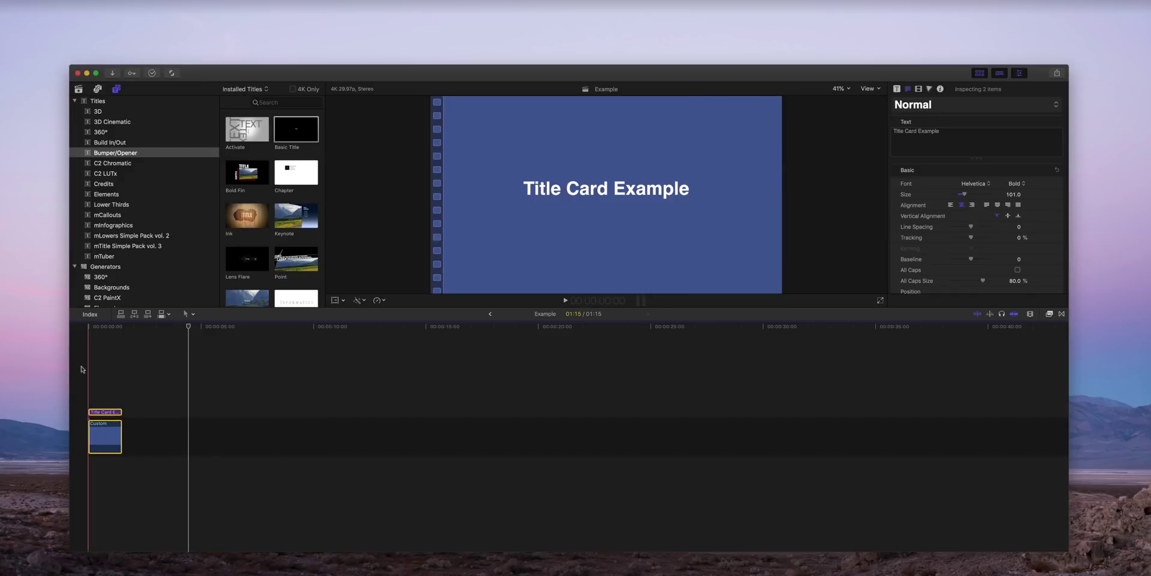
key("space")
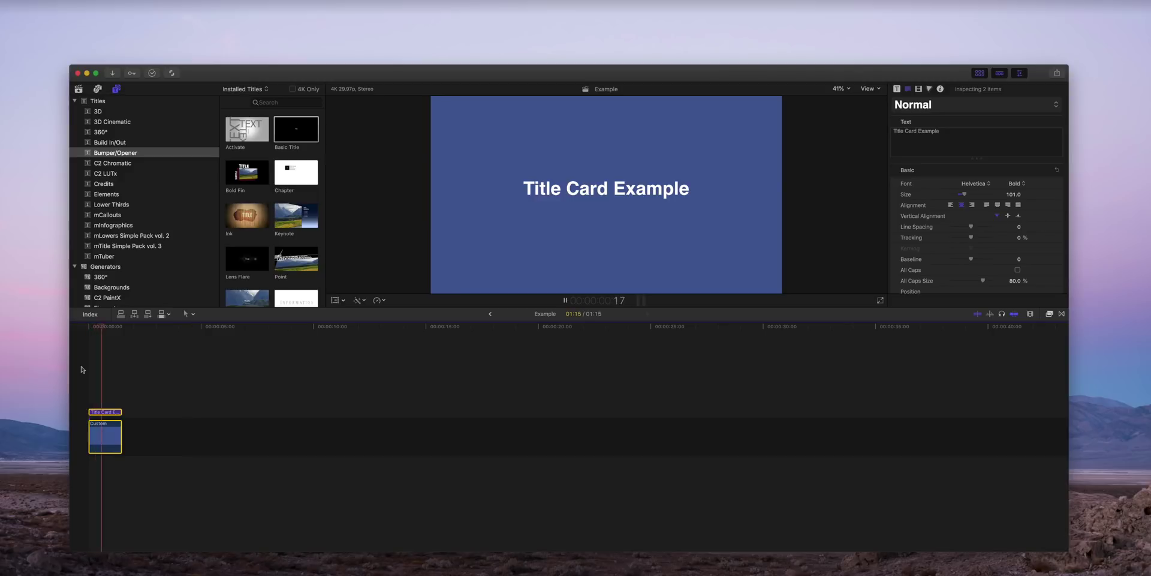
left_click(83, 369)
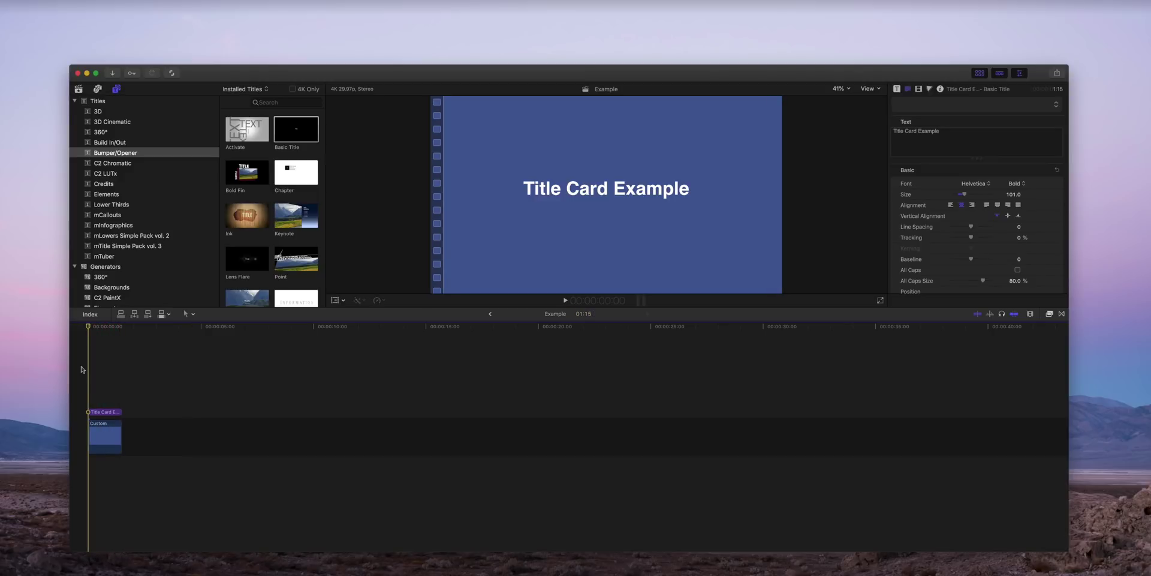
key("space")
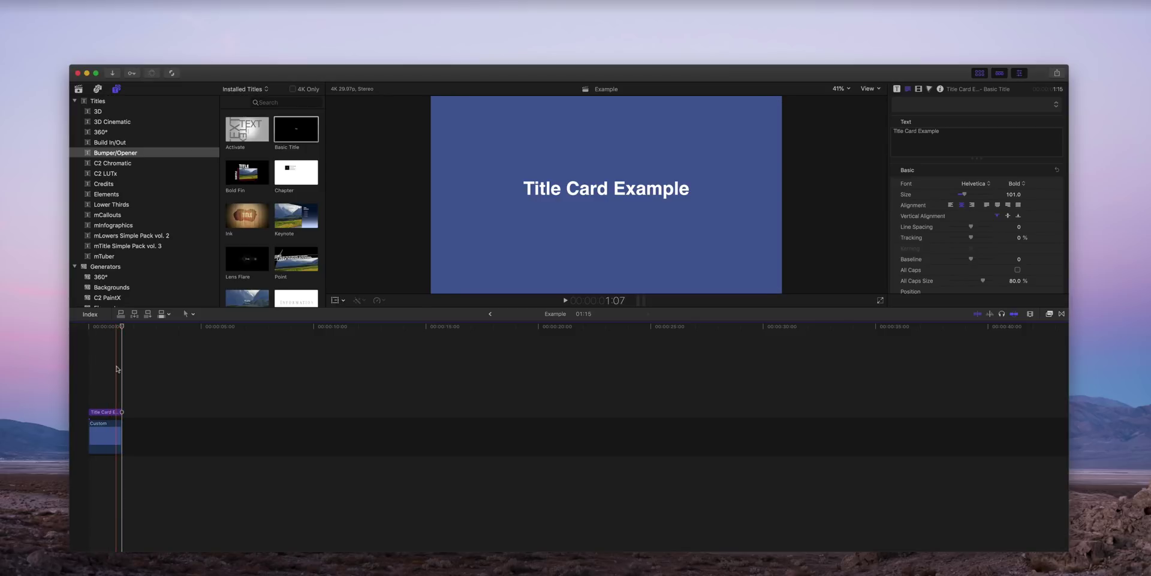
- Copy the title-and-solid pair and paste it repeatedly until eight pairs fill 12:00
left_click_drag(110, 372, 101, 473)
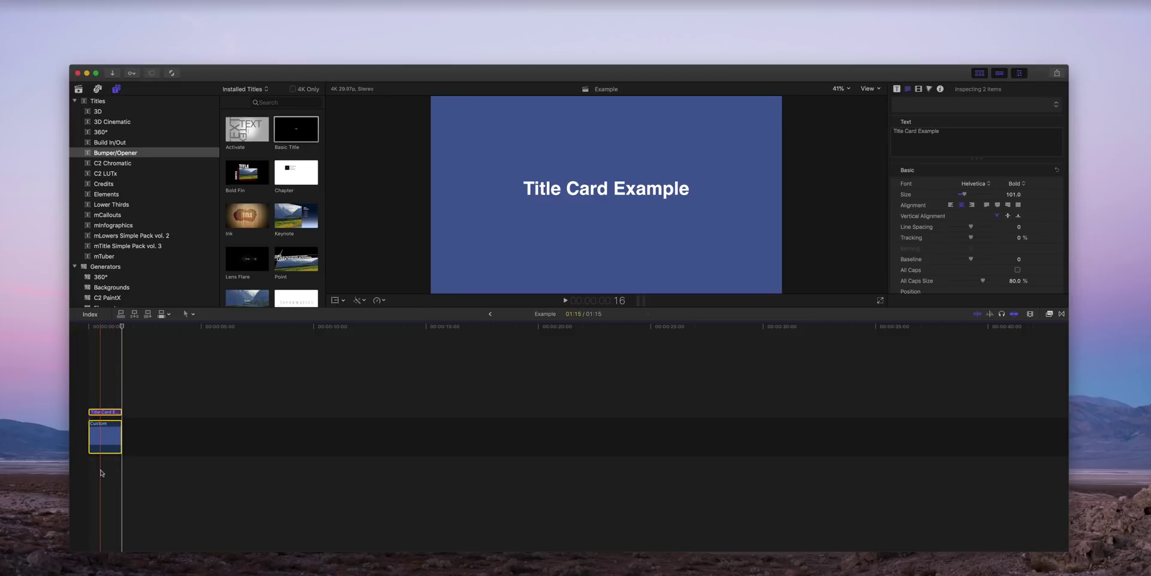
key("super+c")
key("super+v")
key("super+v")
key("super+v")
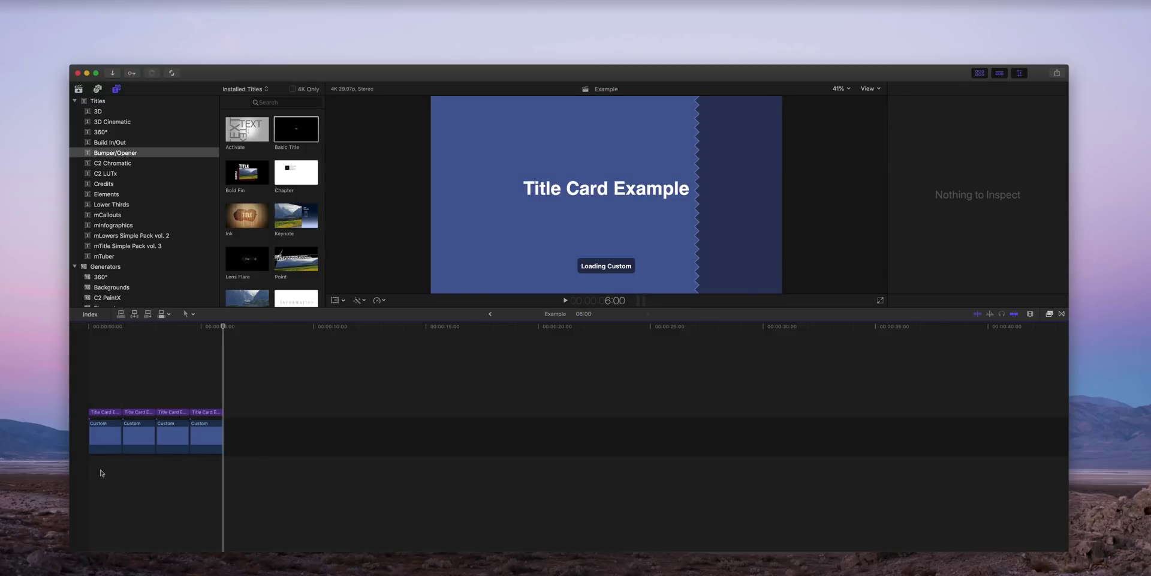
key("super+v")
key("super+v")
key("super+v")
key("super+v")
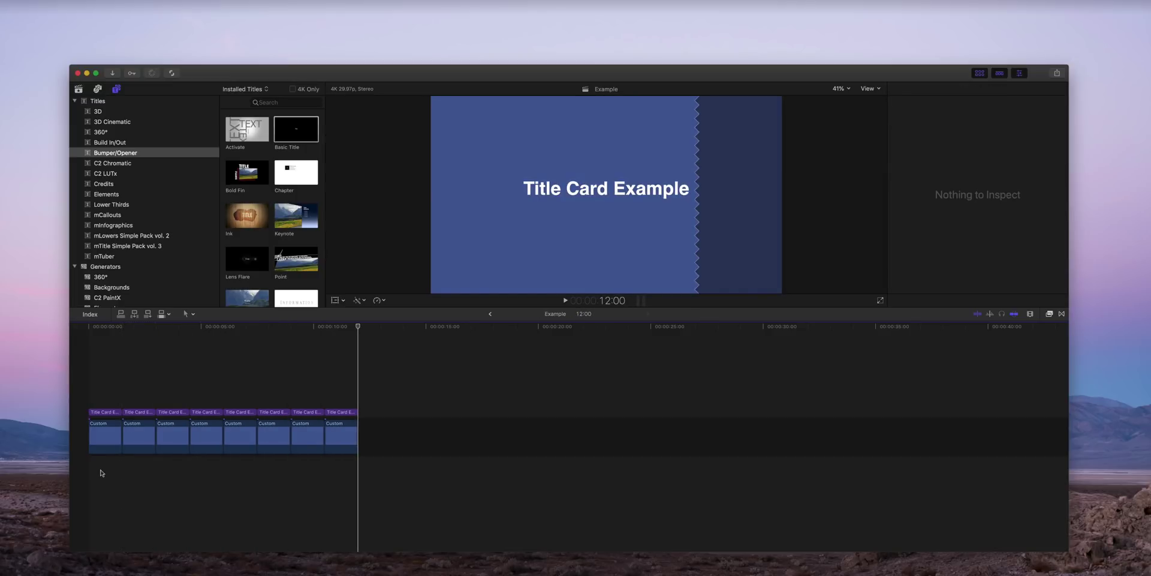
left_click(141, 412)
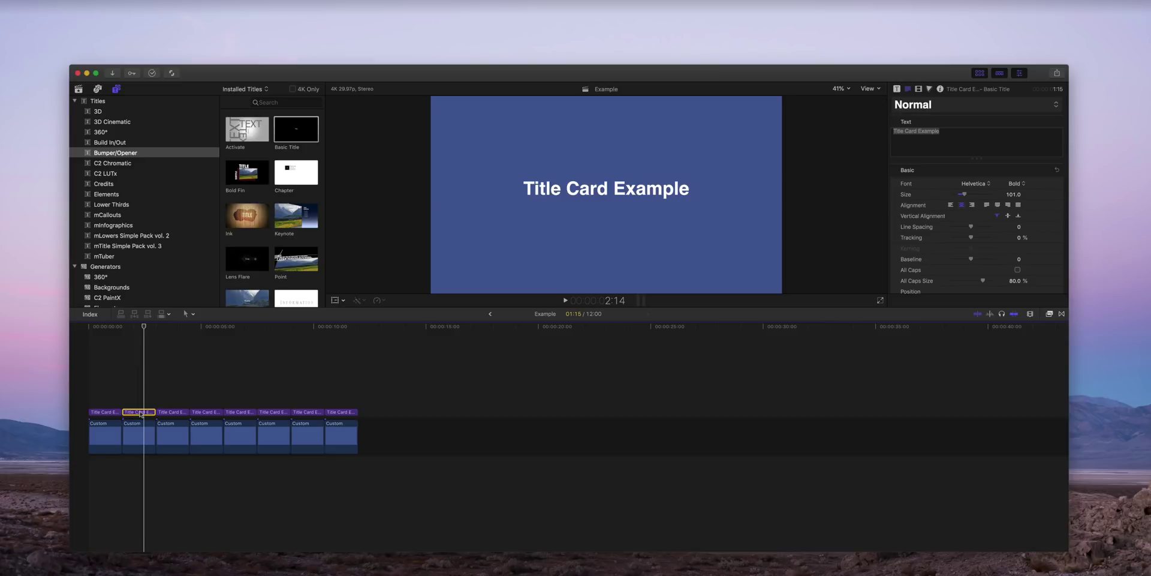
left_click(138, 400)
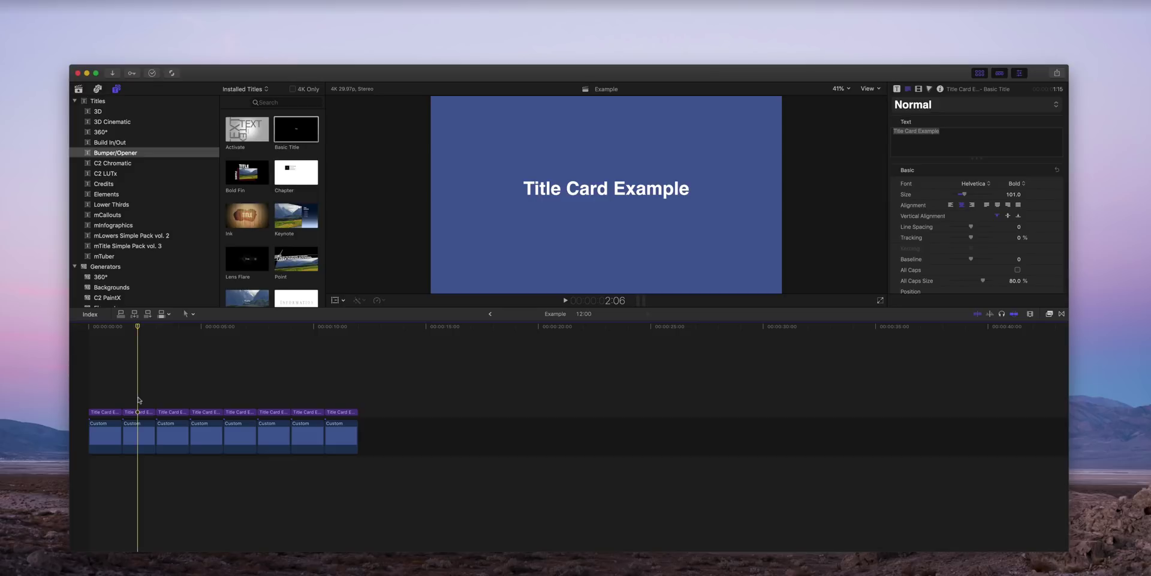
left_click(106, 434)
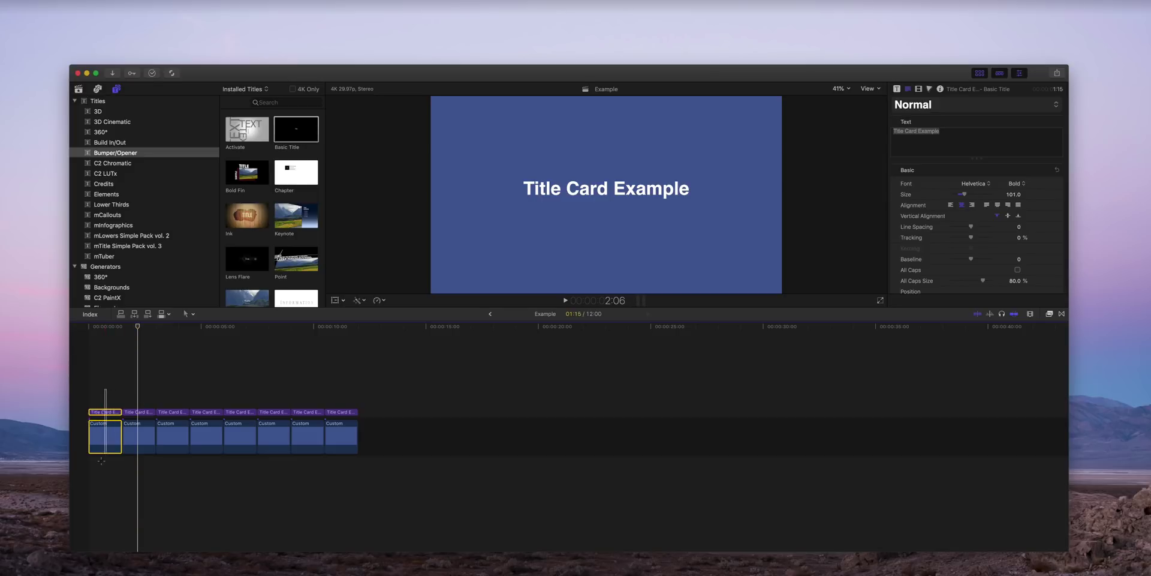
- Paste the copied title card at the playhead in the February 22, 2019 project and play it back
left_click(491, 314)
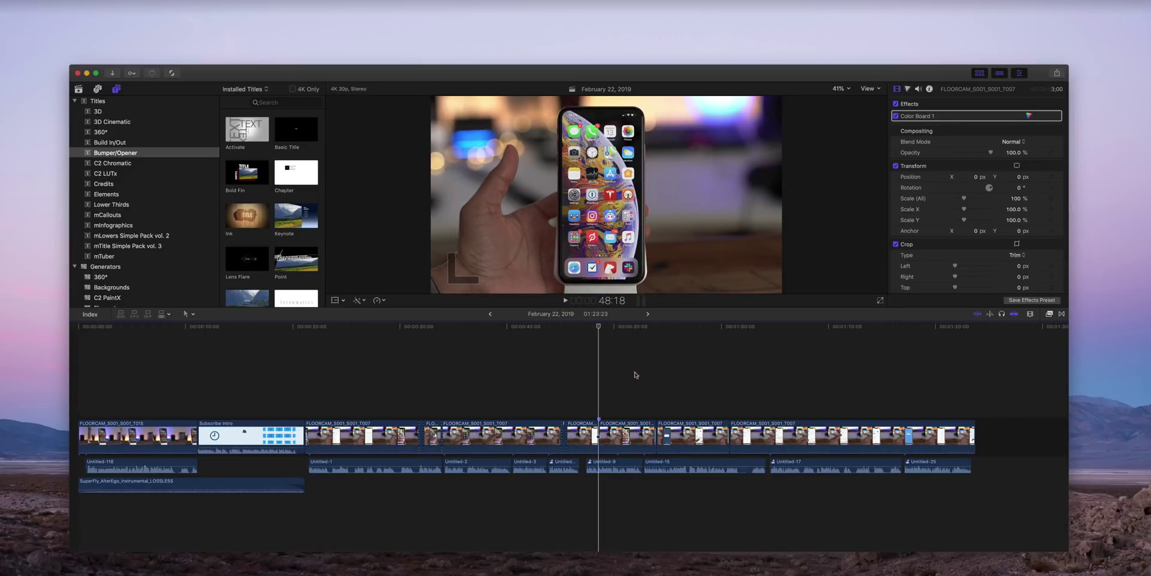
key("super+v")
key("j")
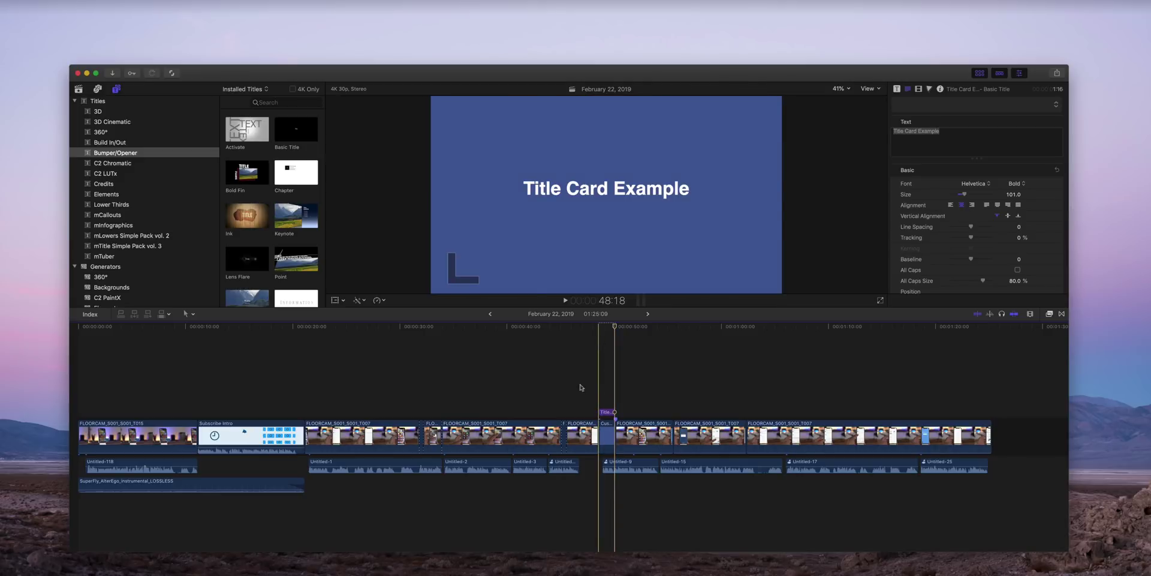